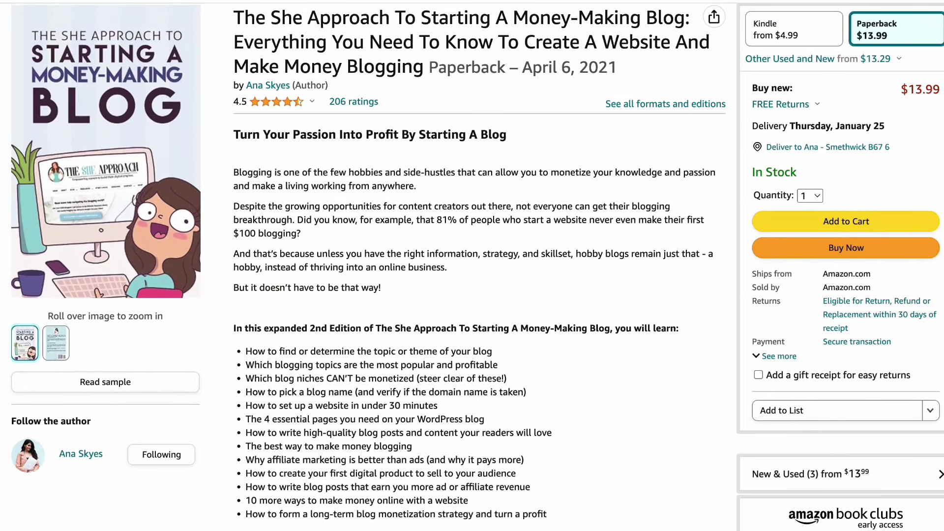
Look over the Amazon book listing and view the published Blogger Book landing page from the WordPress pages list.
scroll(472, 266, "down", 12)
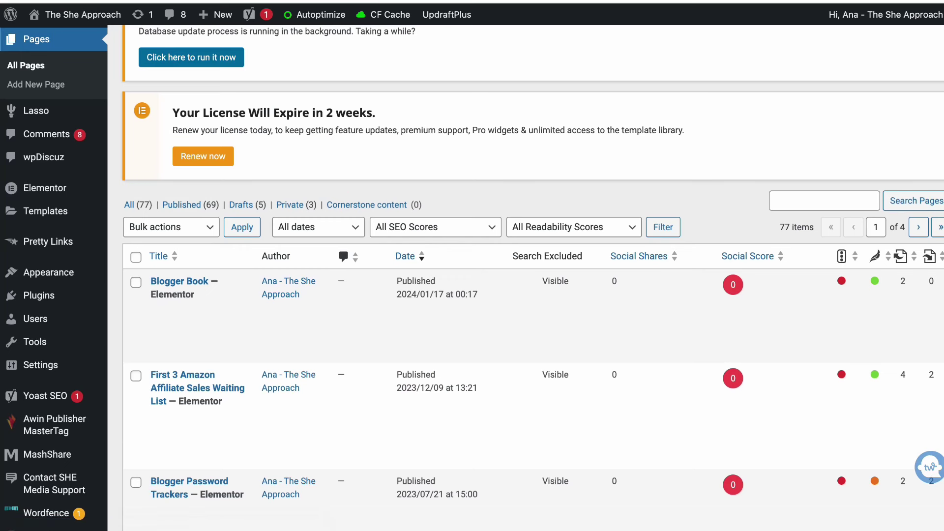
mouse_move(183, 295)
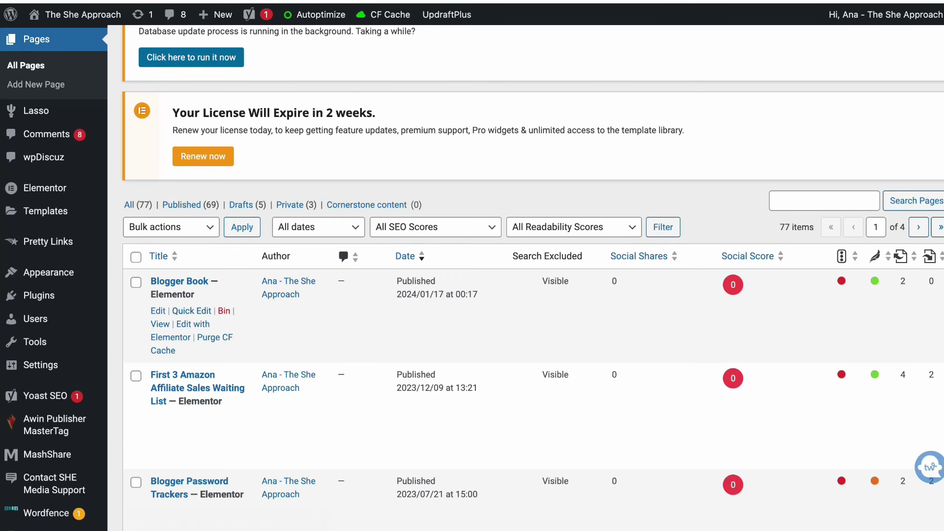
left_click(160, 323)
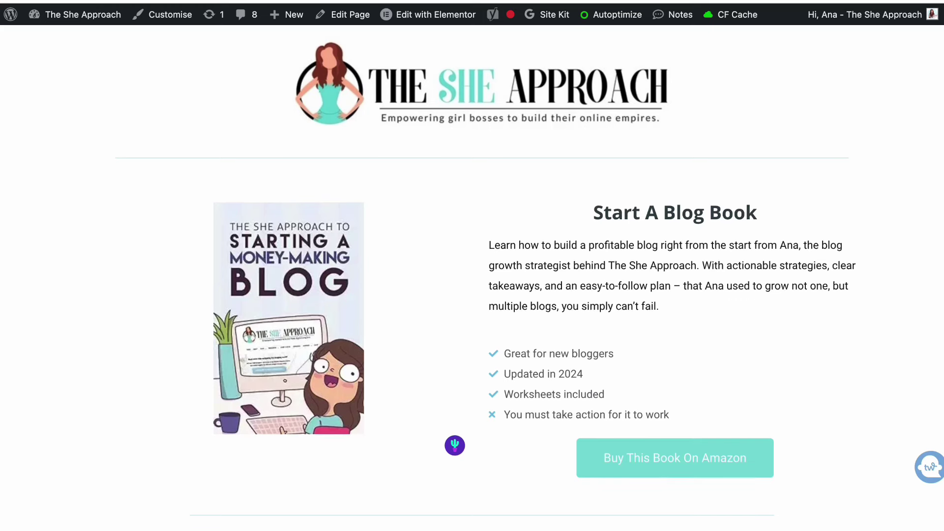
scroll(472, 278, "up", 1)
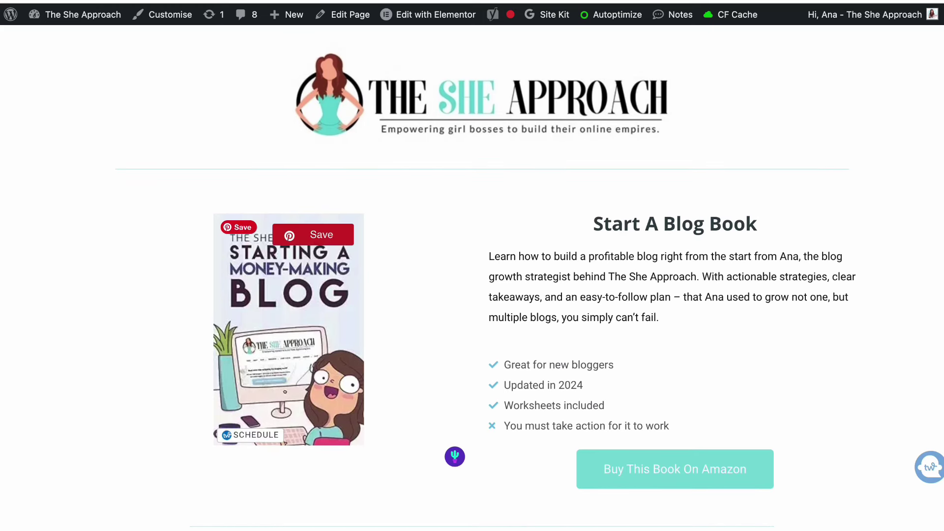
left_click(288, 329)
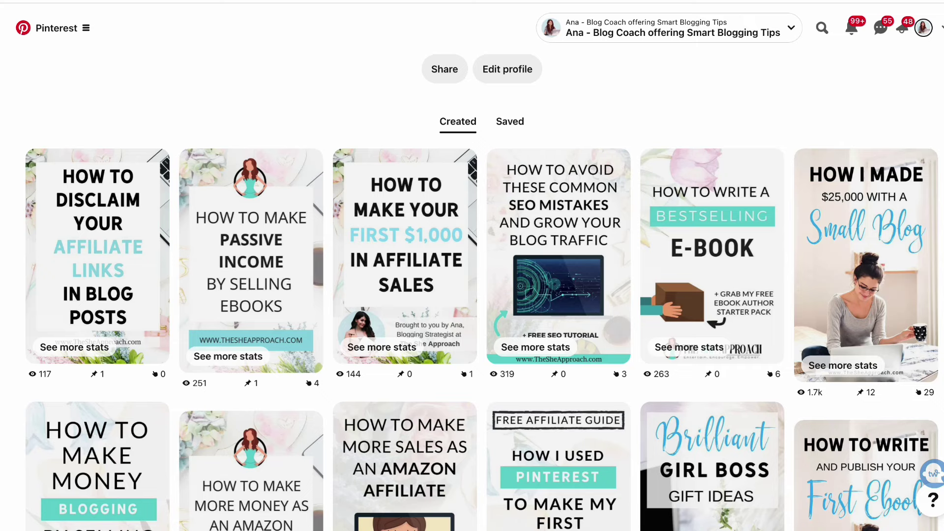
Switch to Pinterest and browse the search results for "best glasses", examining the pin designs and the sites they link to.
mouse_move(713, 255)
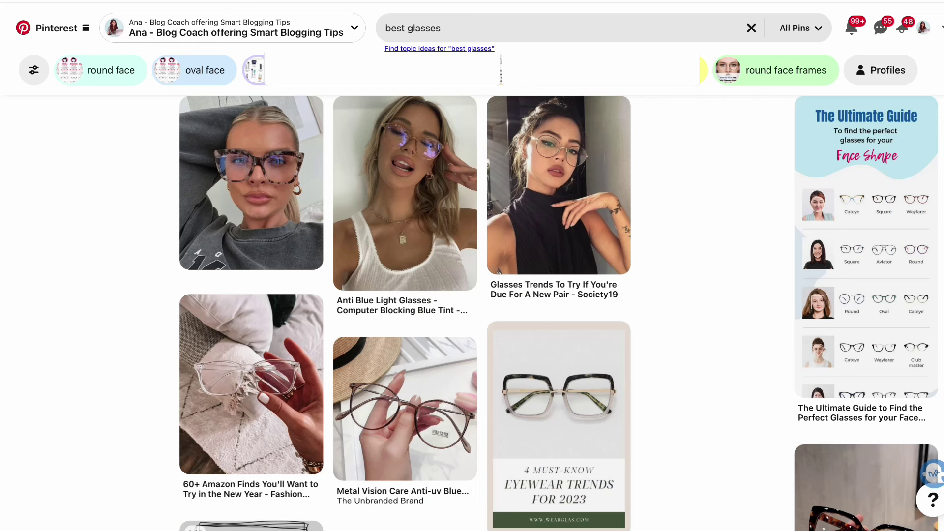
mouse_move(559, 221)
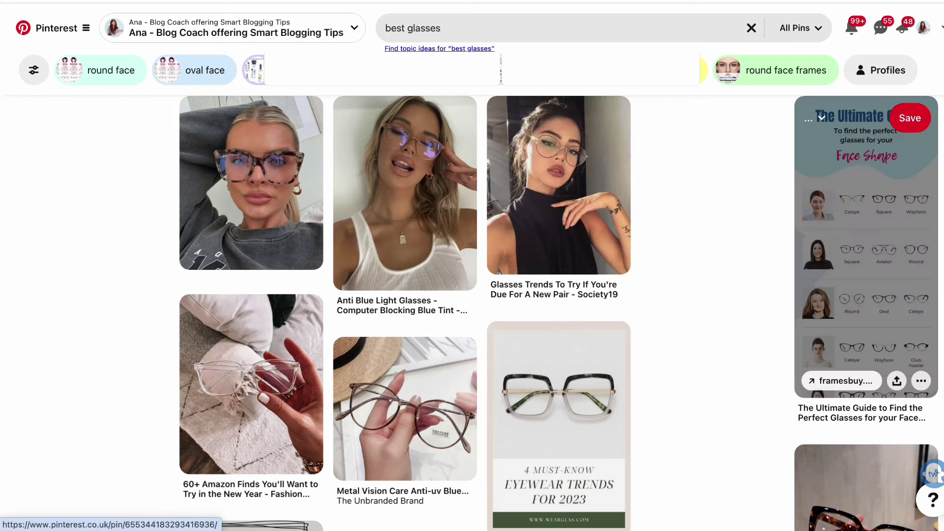
mouse_move(405, 196)
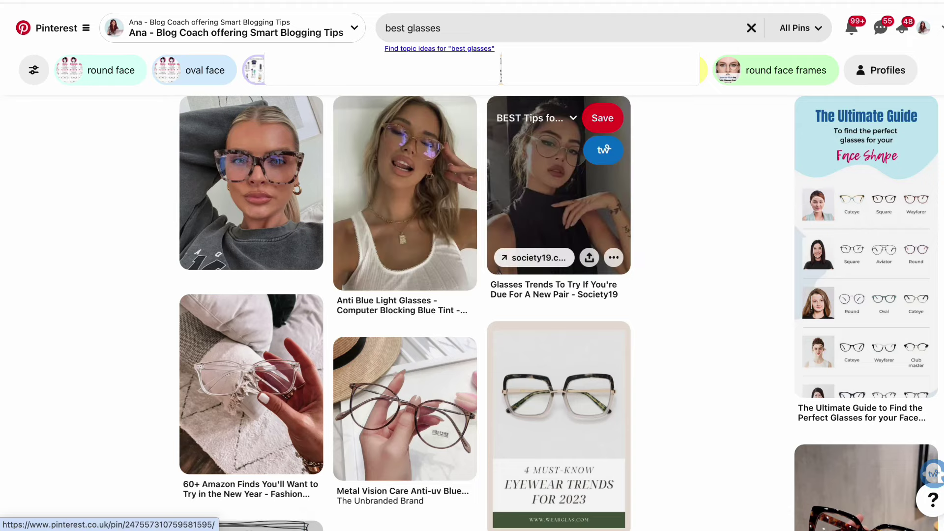
scroll(406, 207, "up", 1)
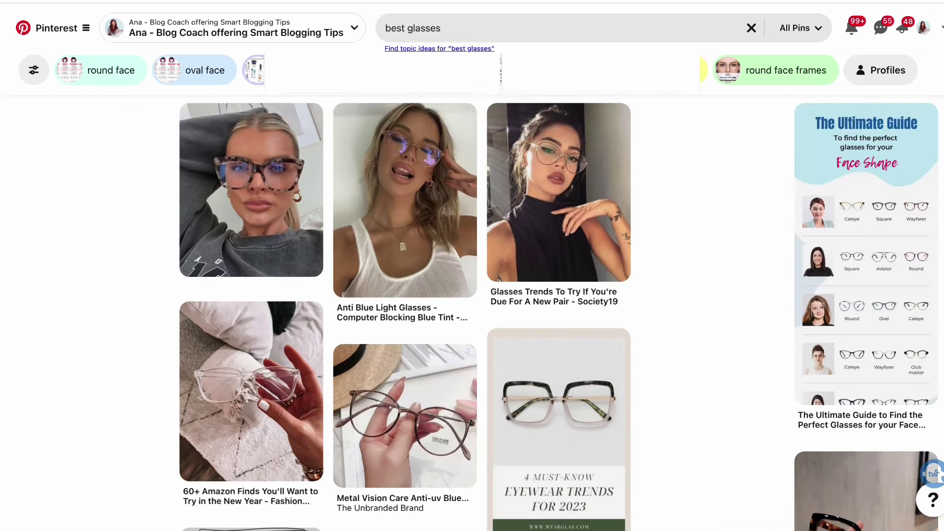
scroll(558, 295, "down", 2)
scroll(472, 312, "down", 2)
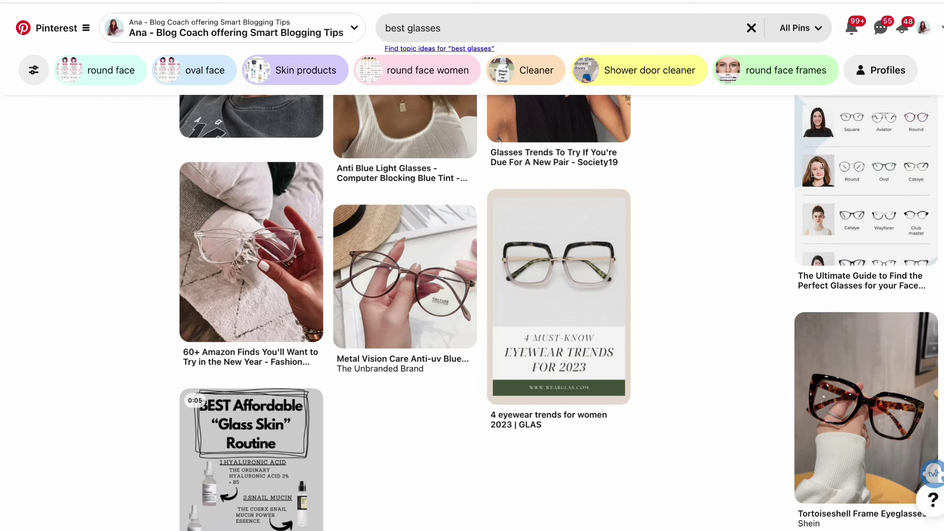
scroll(558, 312, "down", 10)
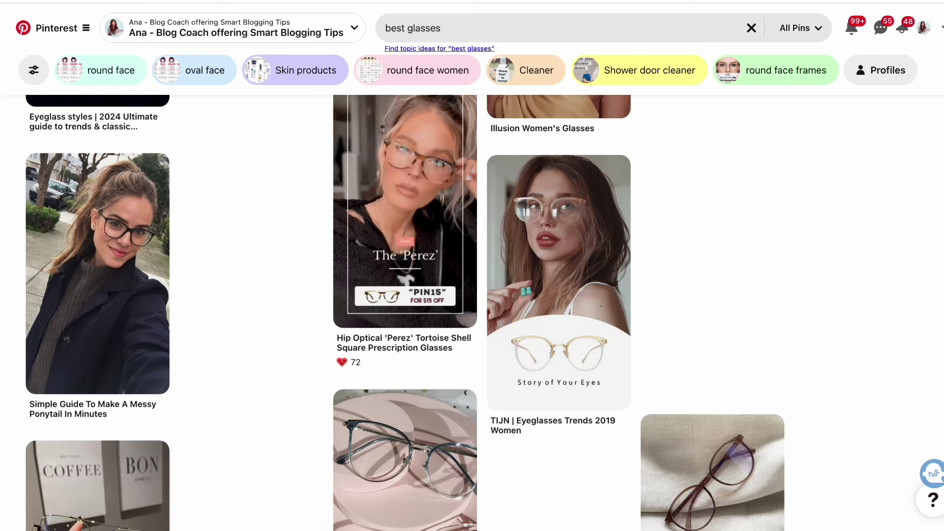
scroll(713, 310, "down", 10)
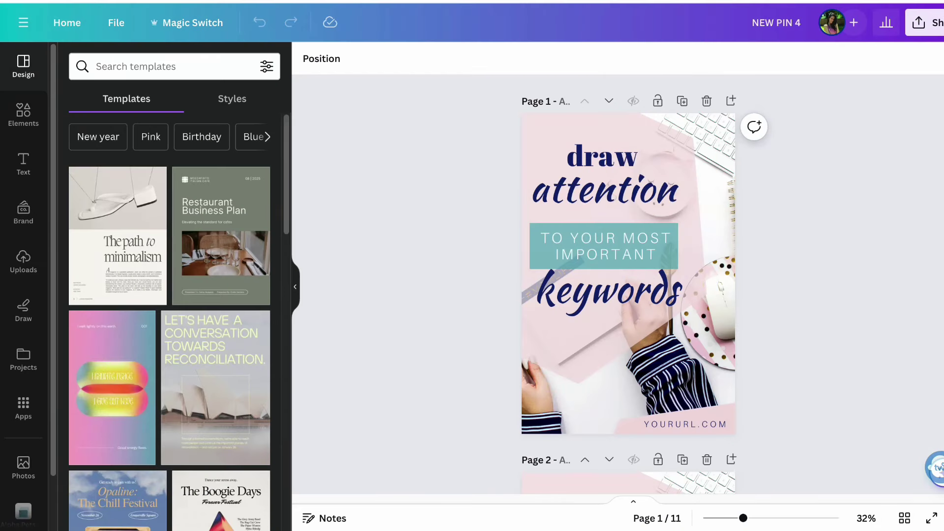
In the Canva design NEW PIN 4, duplicate the first page and search the elements for "blogging".
left_click(682, 100)
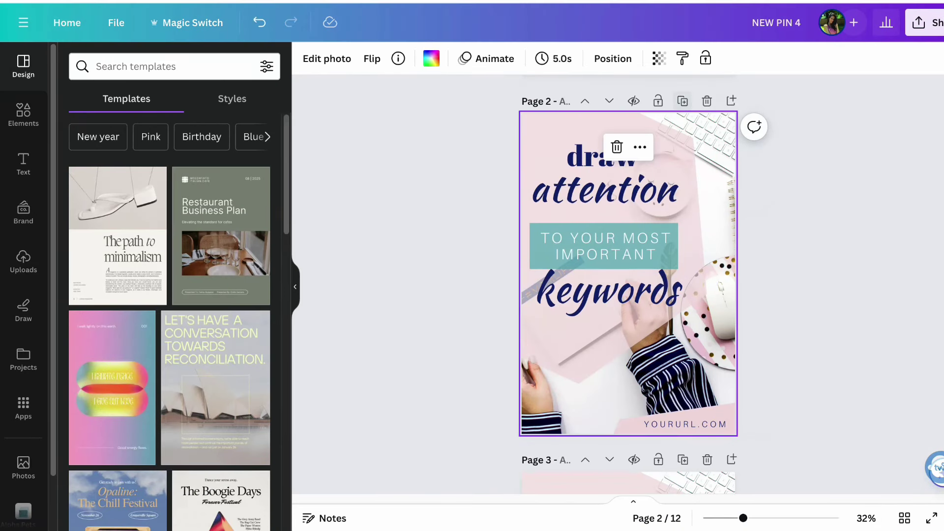
left_click(23, 115)
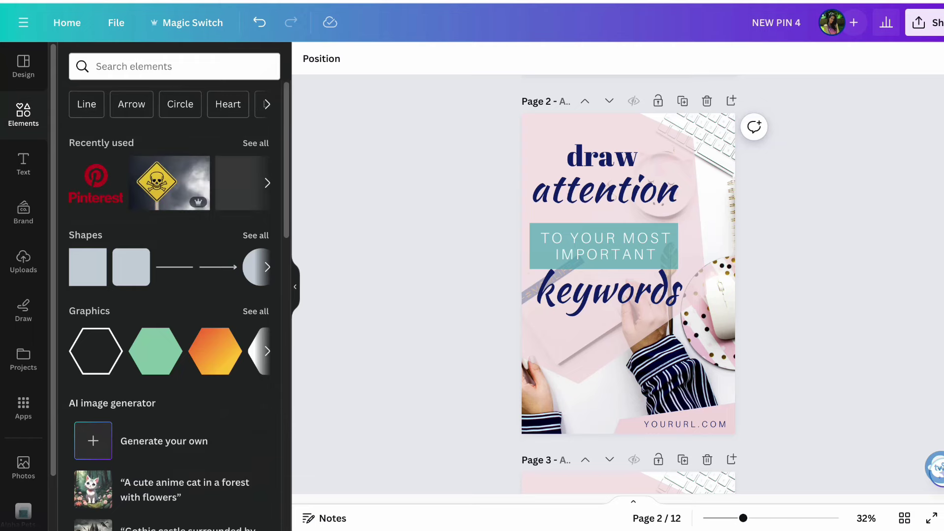
left_click(174, 66)
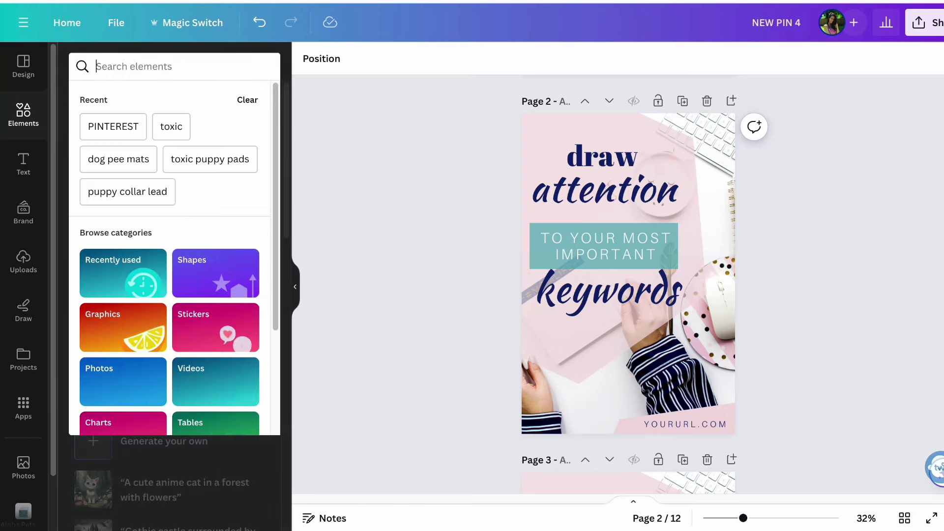
type("blogging")
key("Return")
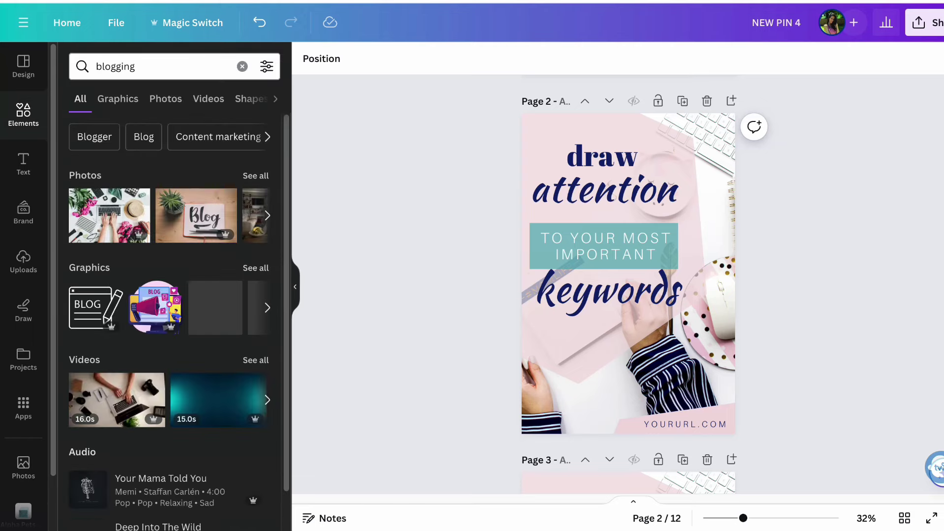
Try several blogging photos as the page 2 background and settle on the blue desk photo with laptop, coffee cup and notebook.
left_click_drag(109, 215, 689, 186)
left_click(166, 98)
left_click_drag(220, 268, 628, 274)
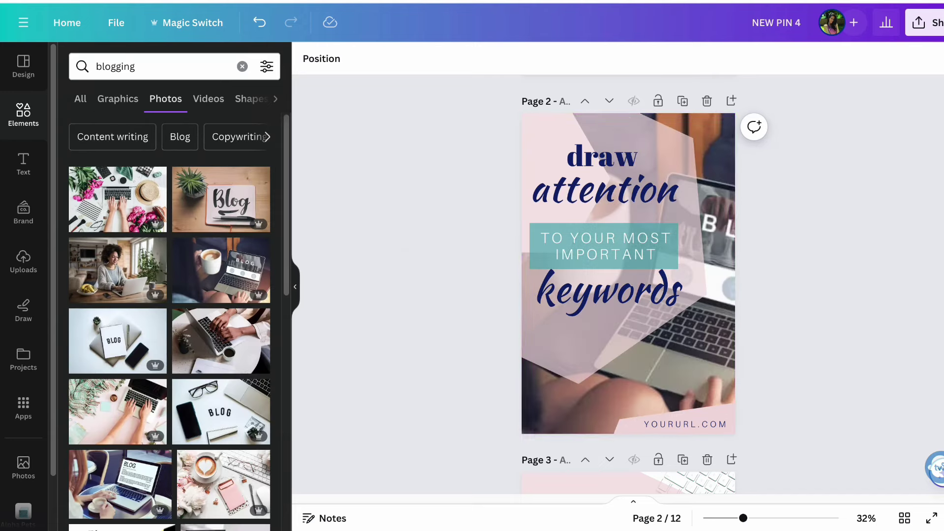
scroll(175, 270, "down", 3)
left_click_drag(118, 270, 628, 273)
scroll(175, 269, "down", 4)
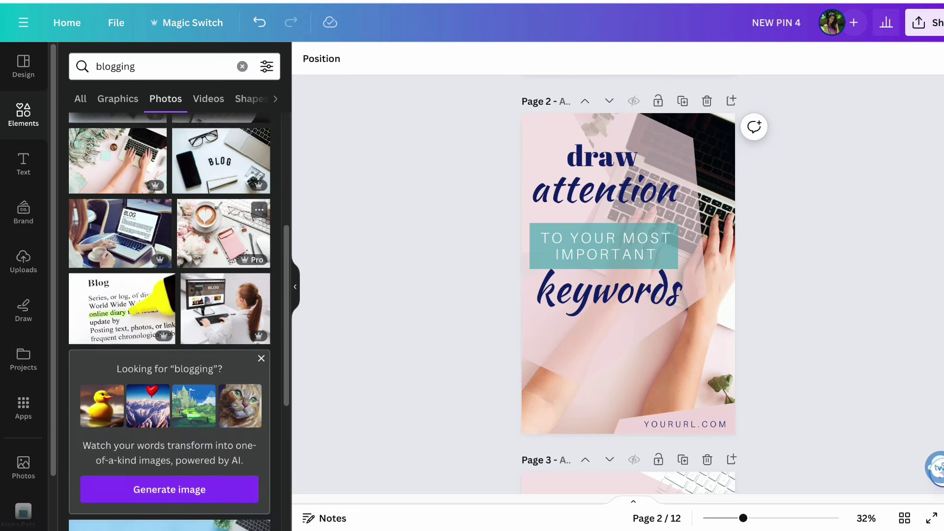
left_click_drag(225, 194, 628, 273)
scroll(175, 270, "down", 4)
left_click_drag(219, 283, 628, 274)
left_click_drag(169, 212, 628, 273)
double_click(628, 274)
key("Escape")
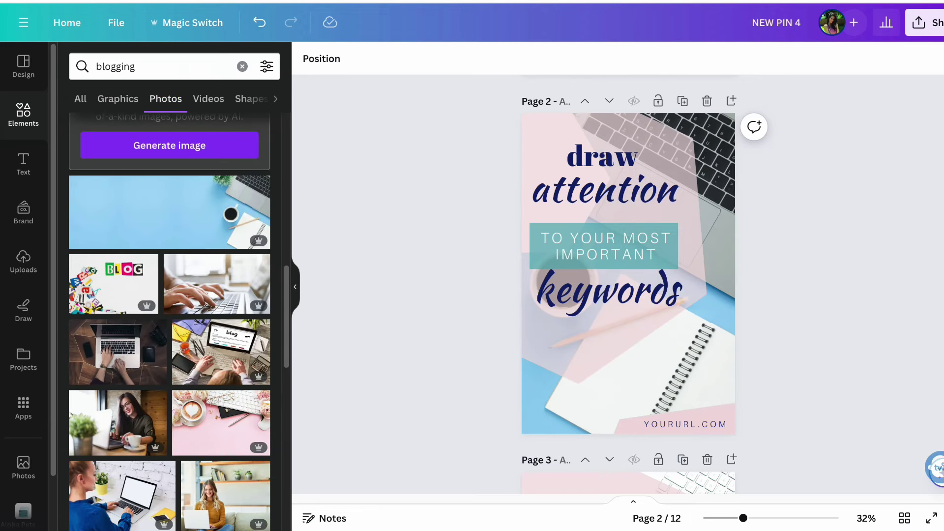
Scale down the heading text together with its teal banner and pink shapes, and place the group at the page's left-centre.
left_click_drag(505, 145, 595, 373)
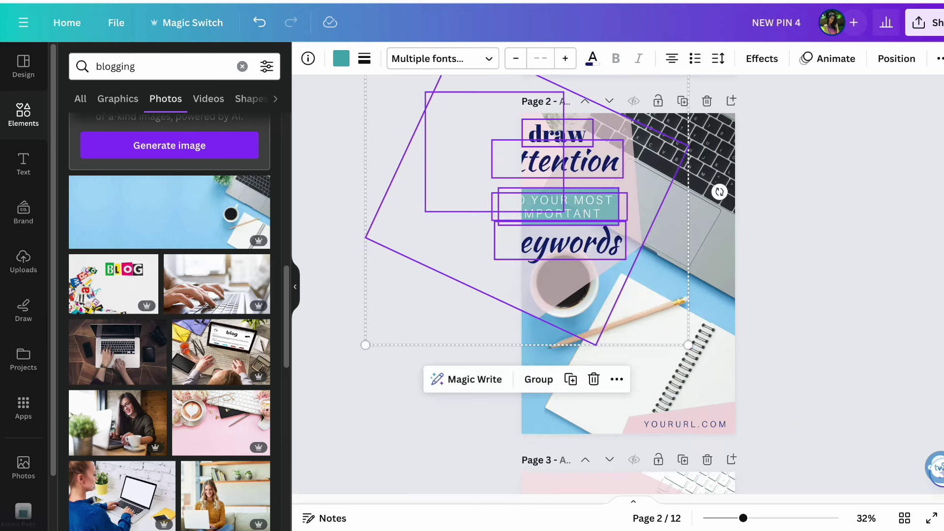
left_click_drag(565, 192, 599, 268)
left_click(703, 374)
left_click(685, 424)
Change the first two heading lines to "the best" and "blogging".
triple_click(592, 208)
type("the best")
triple_click(594, 237)
type("blogging")
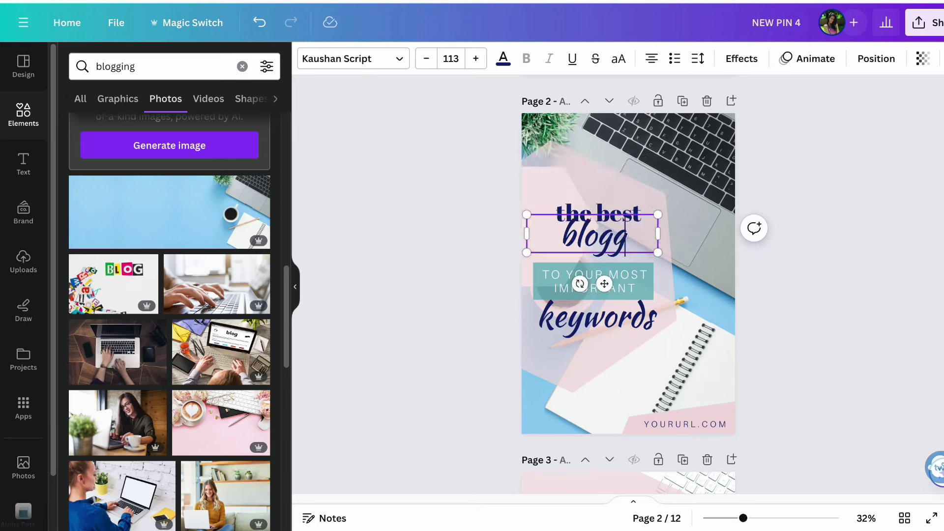
Change the banner text to "BOOK & WORKSHEET", the closing line to "to get started" and the footer URL to thesheapproach.com.
triple_click(594, 281)
type("book")
key("ctrl+z")
key("ctrl+z")
key("ctrl+z")
key("ctrl+z")
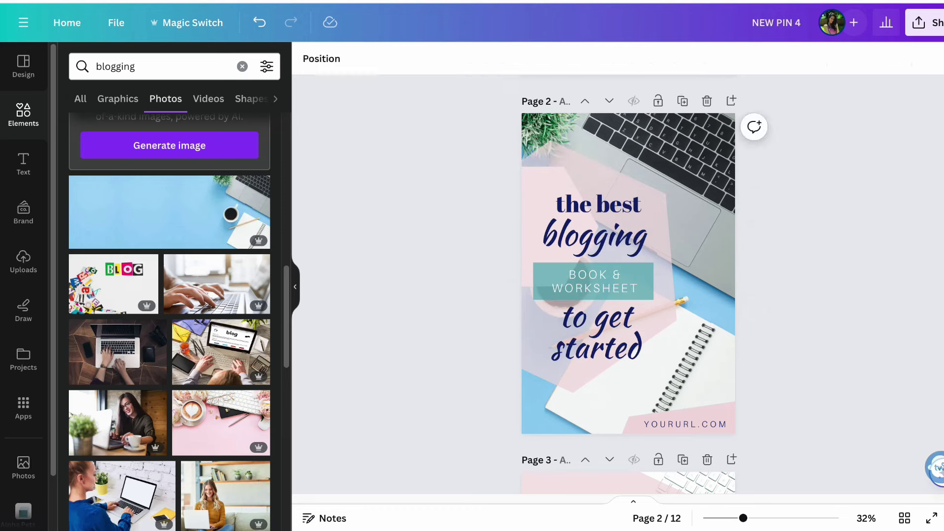
key("ctrl+z")
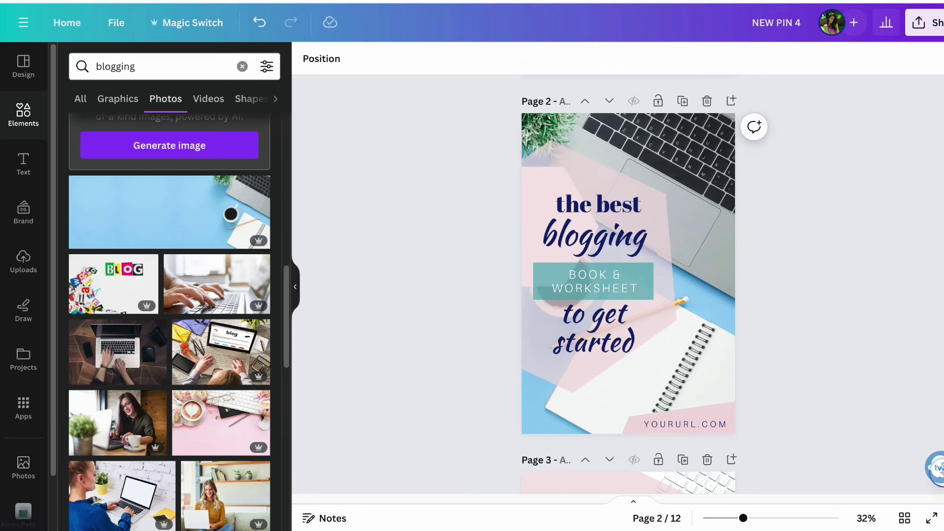
key("ctrl+z")
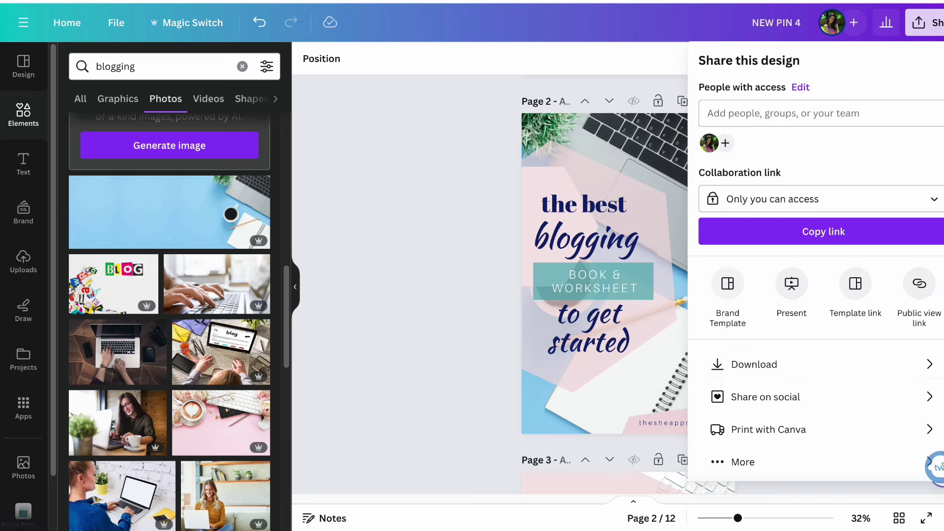
Download the pin design as an image file.
left_click(740, 362)
left_click(829, 330)
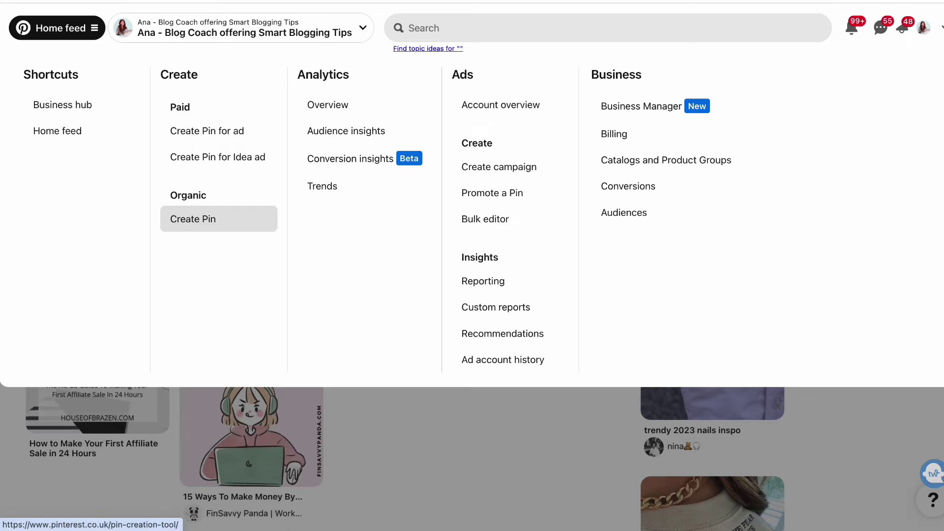
Switch to Pinterest, start a new organic pin and select NEW PIN 4.png from Downloads as its image.
left_click(193, 219)
left_click(314, 259)
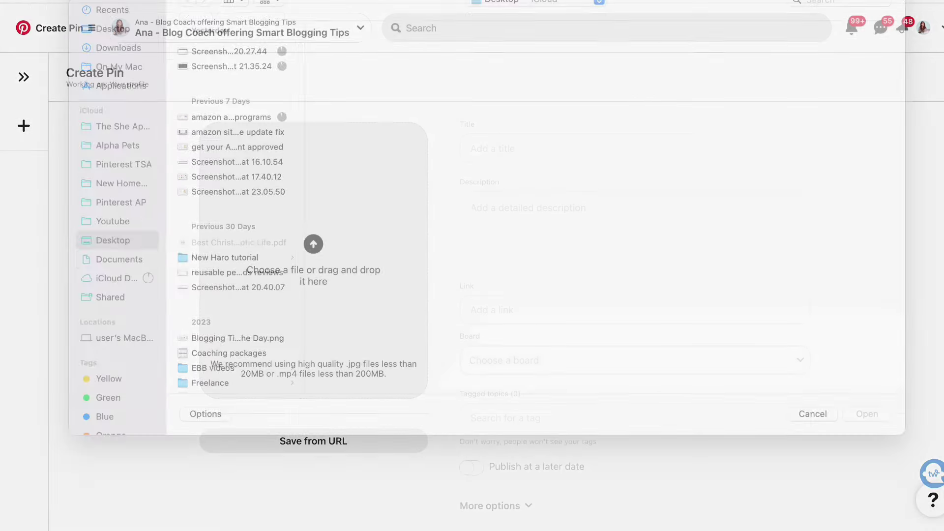
left_click(112, 68)
left_click(230, 70)
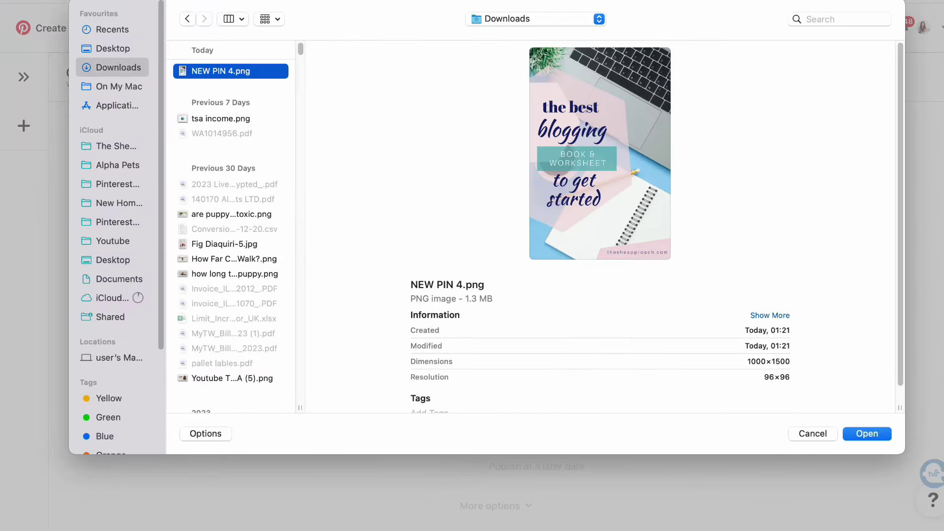
Rename the selected image file to "blogging book.png" and upload it to the pin.
right_click(216, 71)
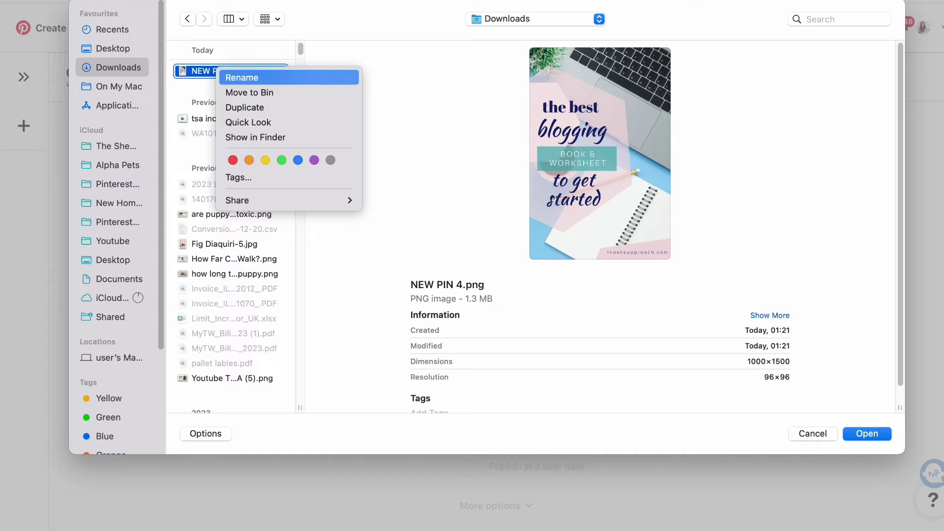
left_click(241, 75)
type("blogging book")
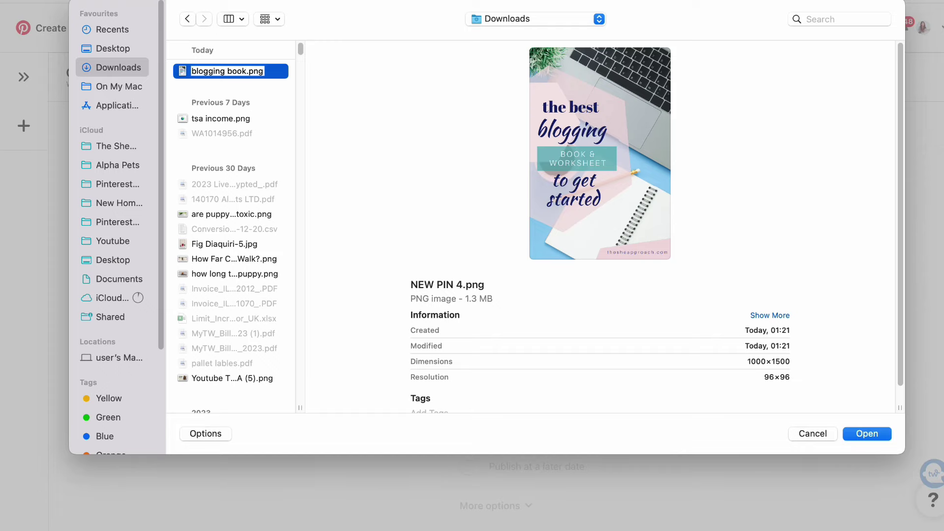
key("Return")
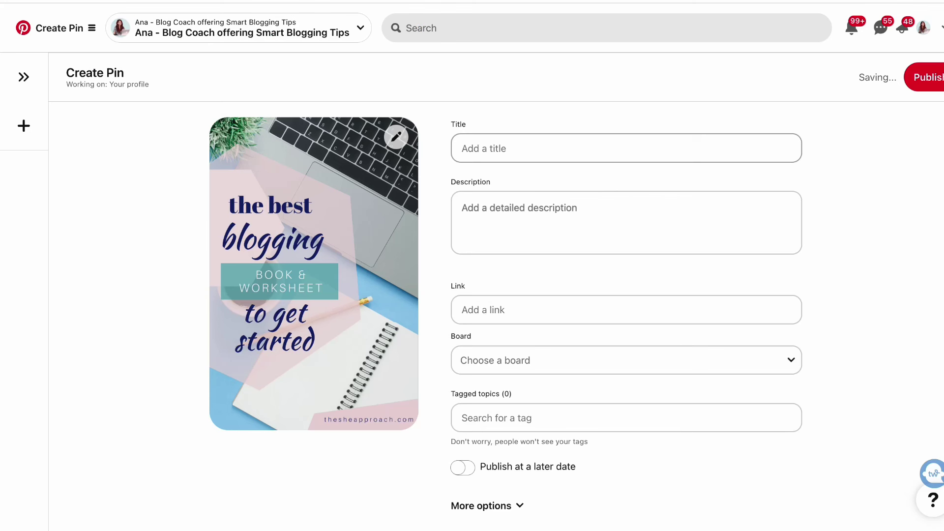
Title the pin "Best Blogging Book Of 2024" and fill its description with the intro paragraph copied from the Start A Blog Book page.
left_click(461, 148)
type("Best Blogging Book Of 2024")
key("Tab")
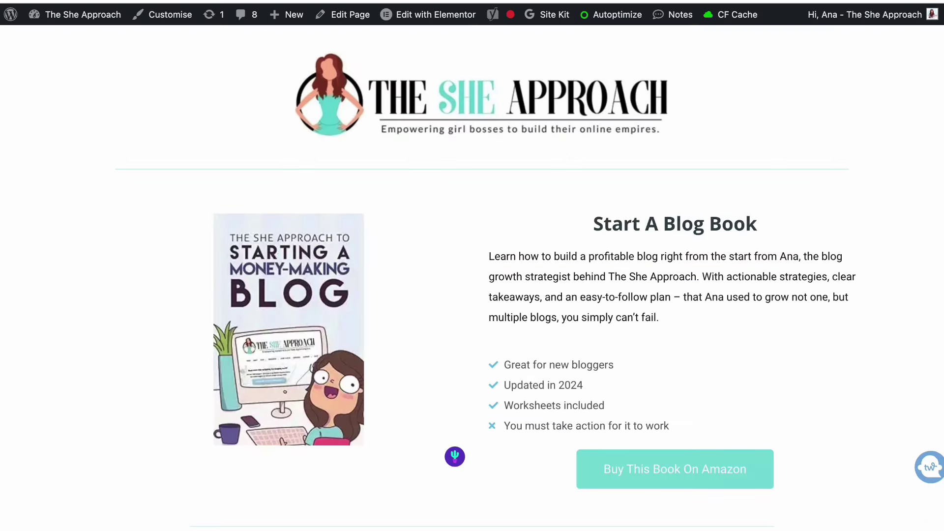
left_click_drag(490, 257, 659, 317)
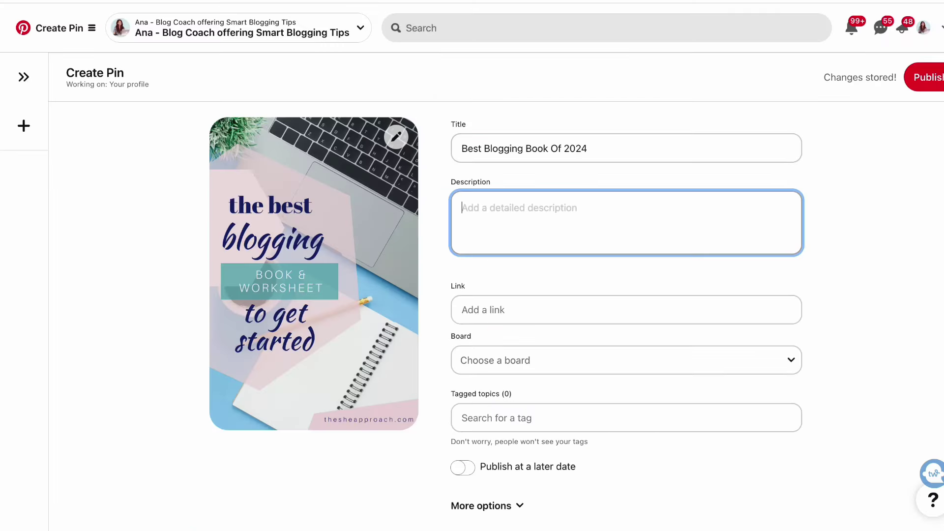
type("Learn how to build a profitable blog right from the start from Ana, the blog growth strategist behind The She Approach. With actionable strategies, clear takeaways, and an easy-to-follow plan – that Ana used to grow not one, but multiple blogs, you simply can’t fail. Click for more info!")
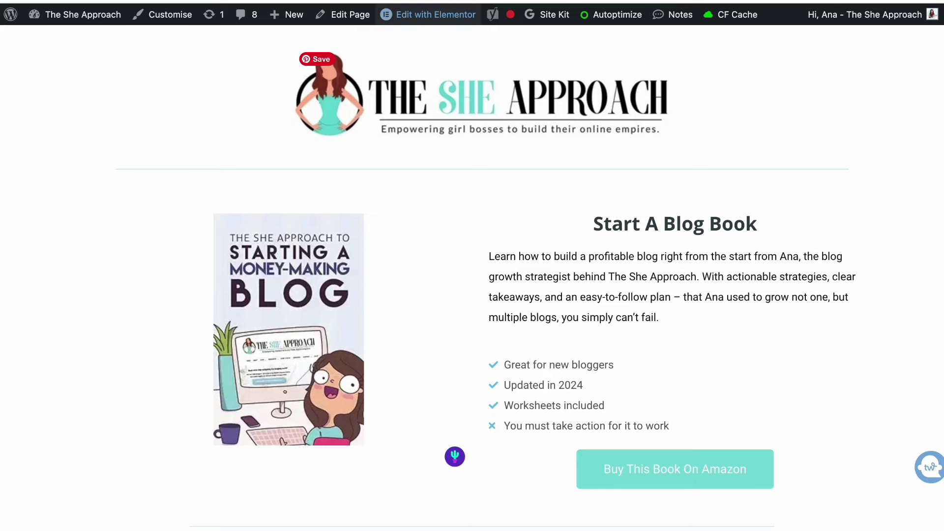
Open the Start A Blog Book page in Elementor and add a Text Editor widget directly below the book section.
left_click(428, 14)
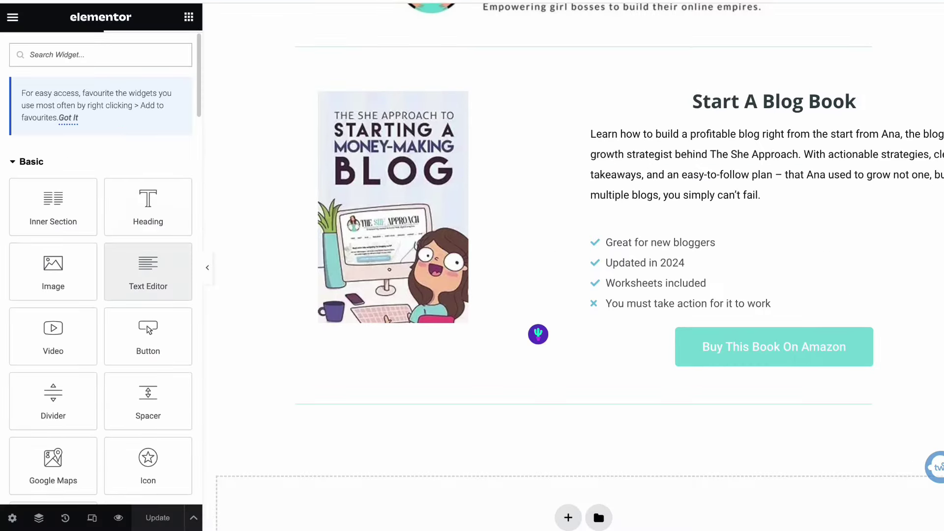
left_click_drag(148, 271, 501, 399)
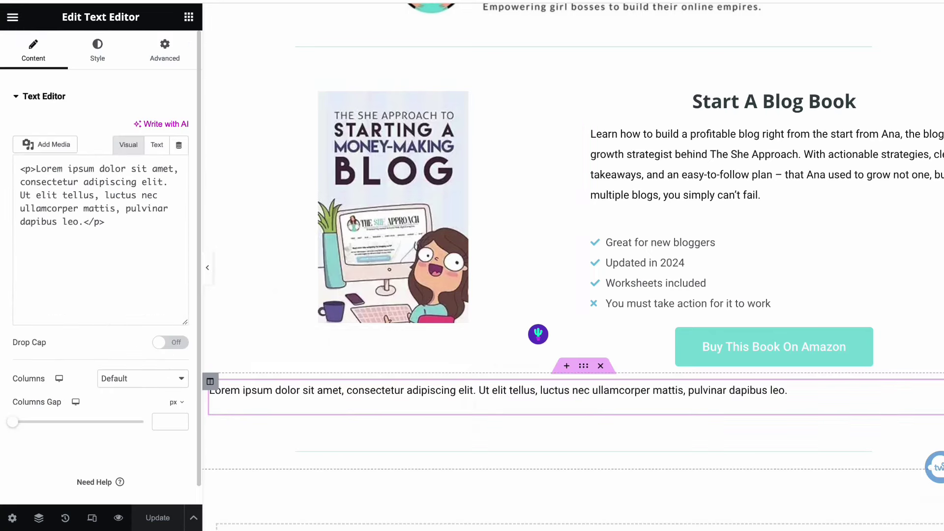
Replace the widget's placeholder text with "As an Amazon Associate I earn from qualifying purchases." and remove its bold formatting.
key("ctrl+a")
type("As an Amazon Associate I earn from qualifying purchases.\"")
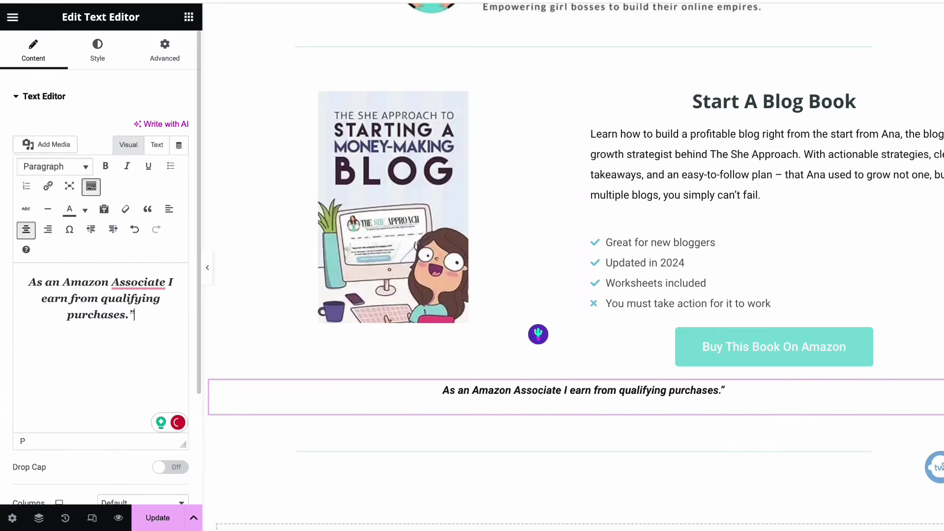
key("BackSpace")
key("ctrl+a")
key("ctrl+b")
Unlink the disclosure text widget's margin values and set its top margin to 20 px.
left_click(164, 51)
left_click(179, 143)
left_click(27, 143)
type("20")
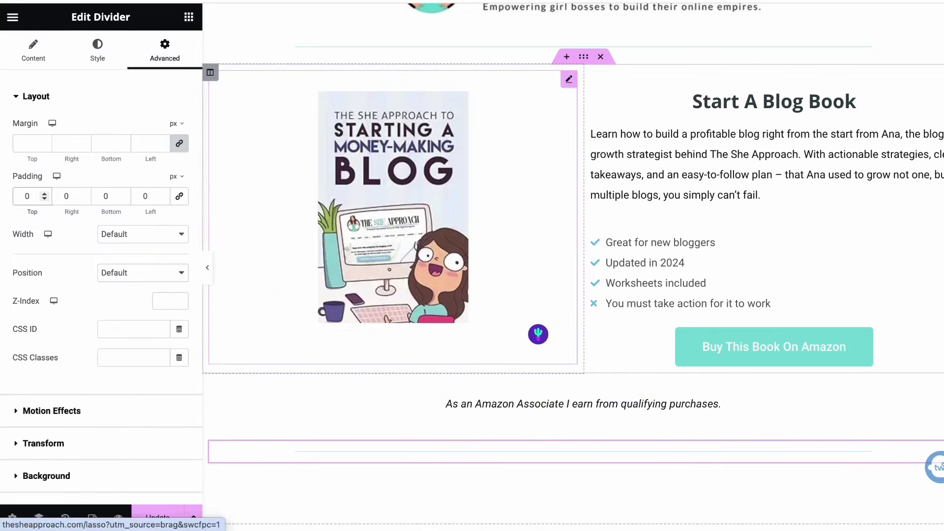
Preview the page without the editing panel and examine the Amazon Associate disclosure line below the book section.
left_click(207, 268)
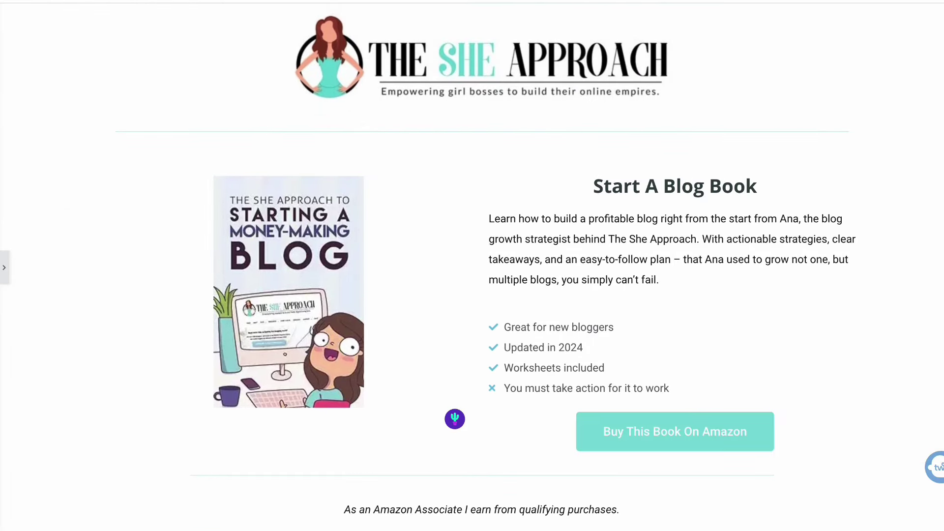
left_click_drag(621, 510, 380, 510)
left_click(380, 510)
key("ctrl+Tab")
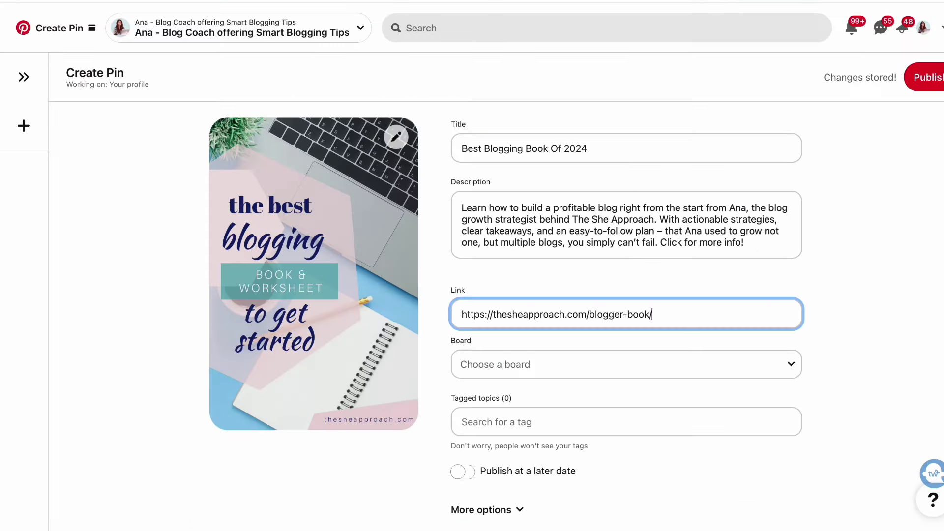
type("/")
left_click(626, 365)
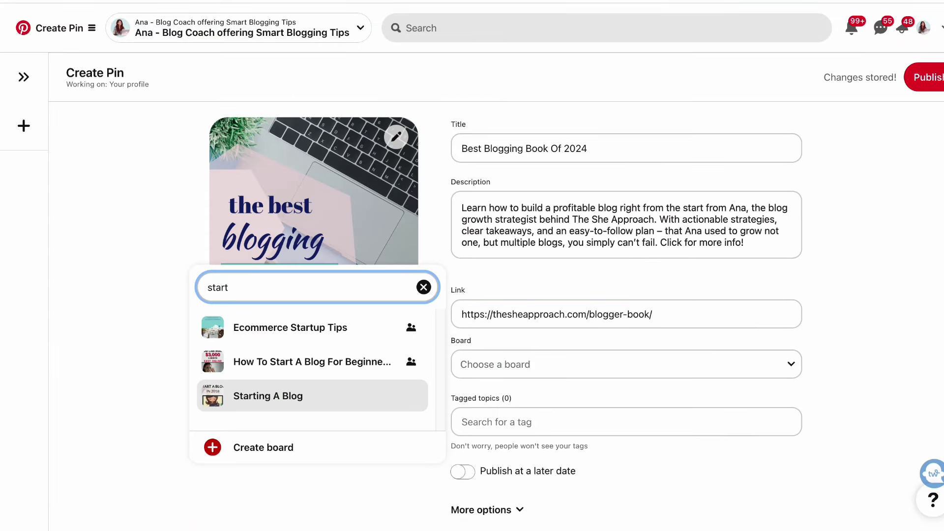
left_click(272, 396)
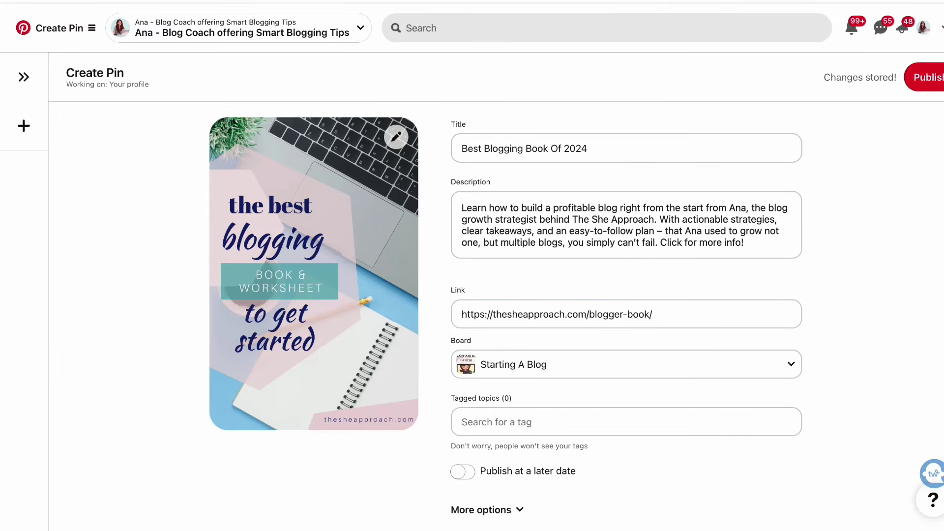